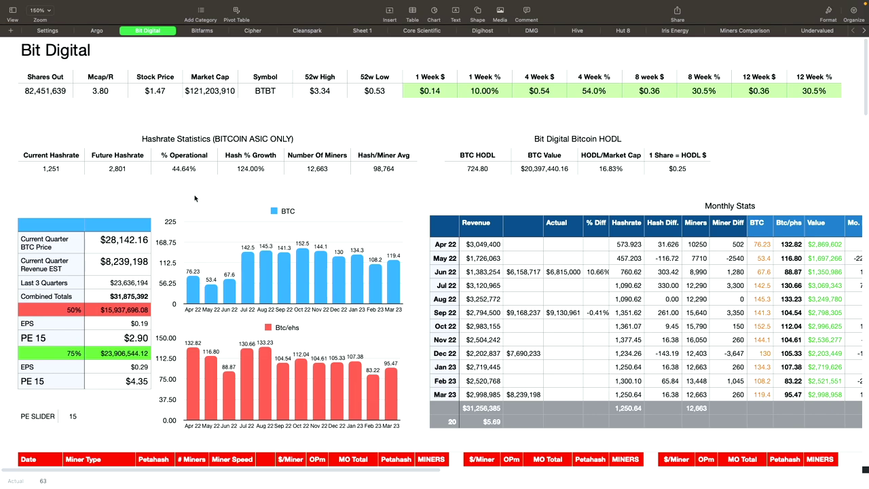
# Review the Bit Digital miner inventory table and its monthly blocks from October through Mar 23, including the totals row
pyautogui.scroll(-5, 195, 198)
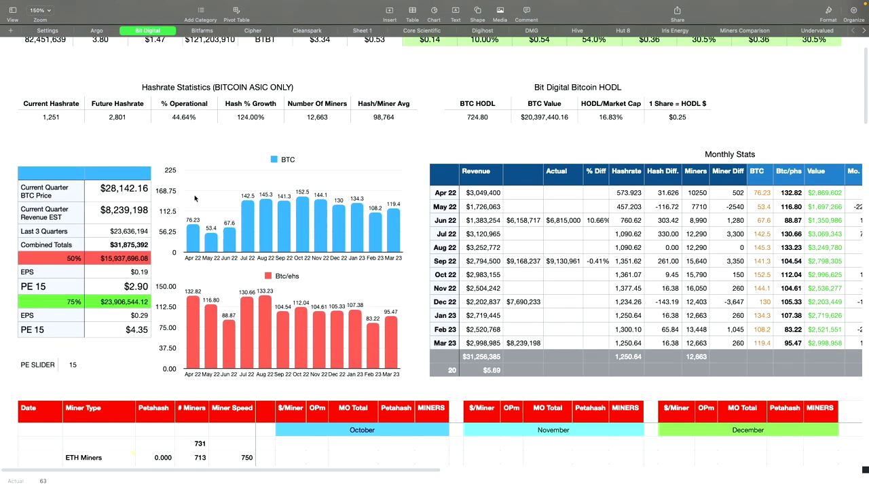
pyautogui.scroll(-8, 195, 198)
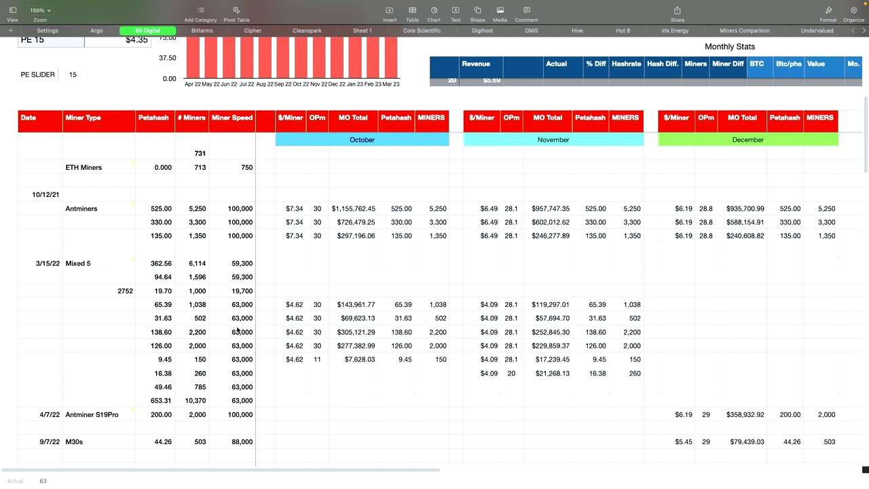
pyautogui.scroll(3, 237, 330)
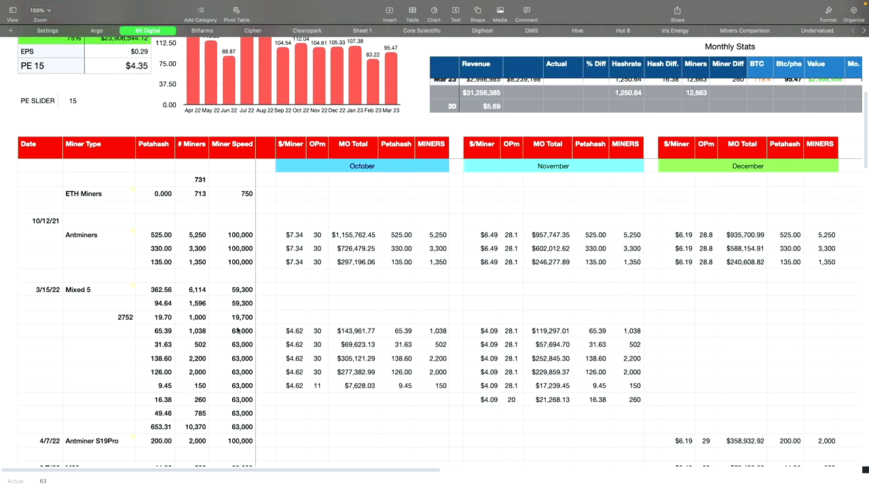
pyautogui.scroll(-2, 237, 330)
pyautogui.hscroll(10, 236, 331)
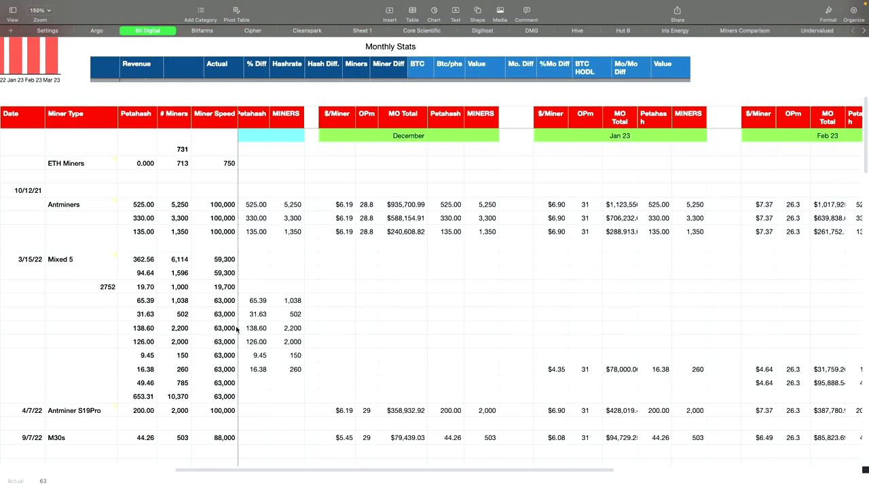
pyautogui.hscroll(8, 236, 329)
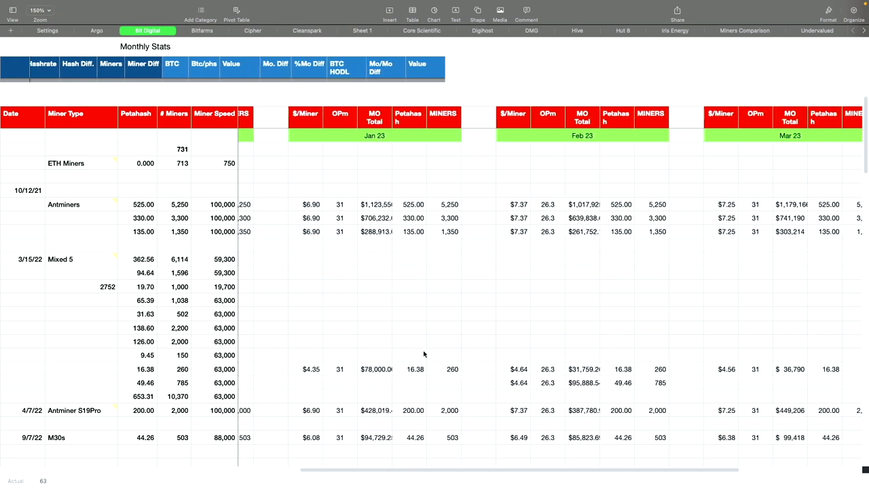
pyautogui.scroll(-3, 584, 407)
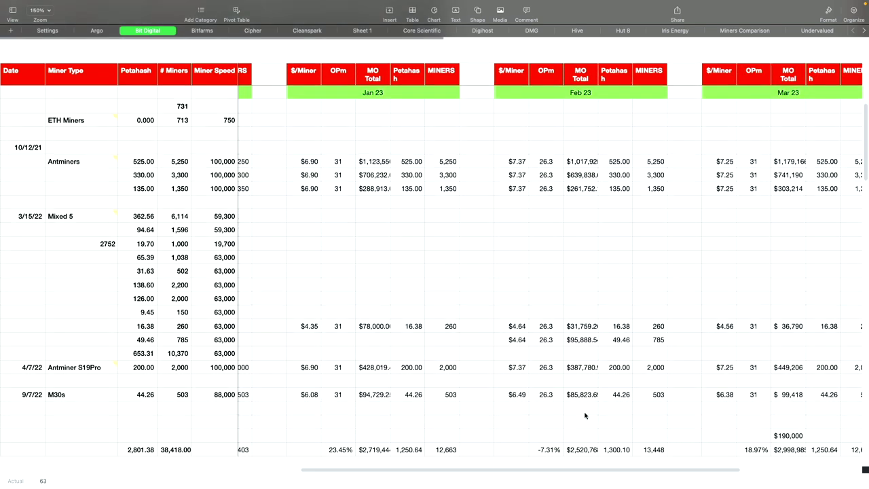
pyautogui.scroll(3, 312, 289)
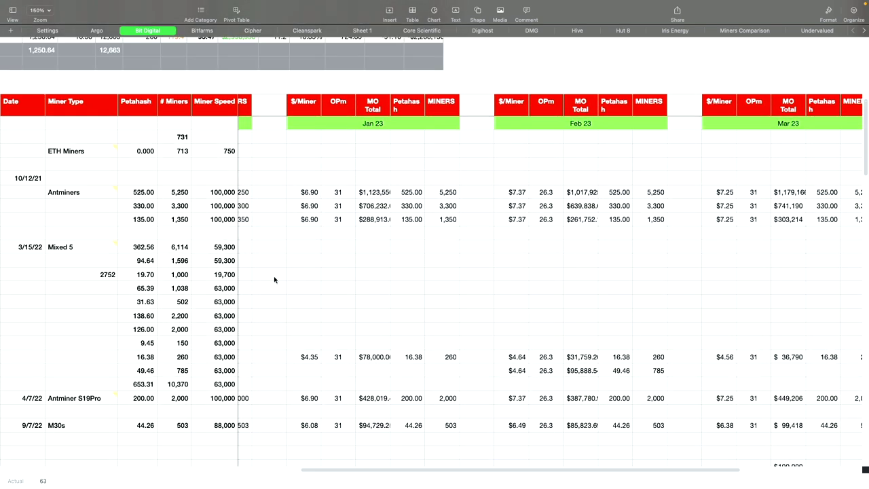
pyautogui.hscroll(-15, 275, 279)
pyautogui.scroll(5, 262, 281)
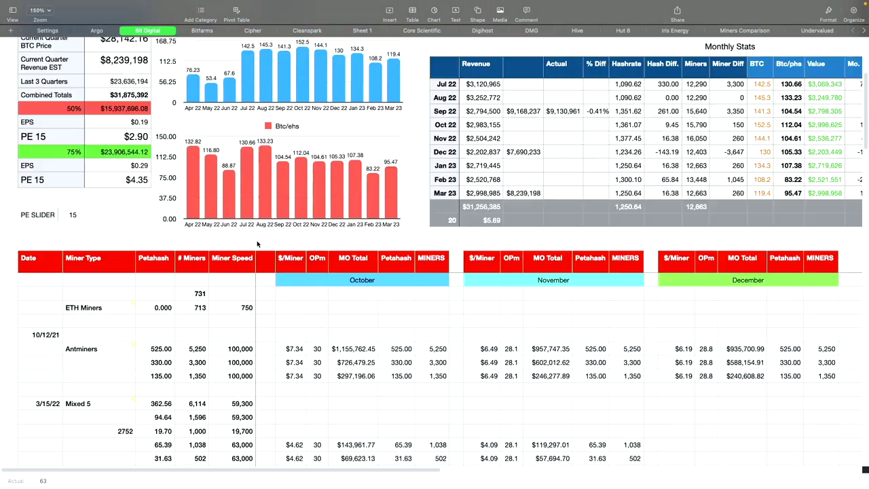
pyautogui.scroll(10, 258, 253)
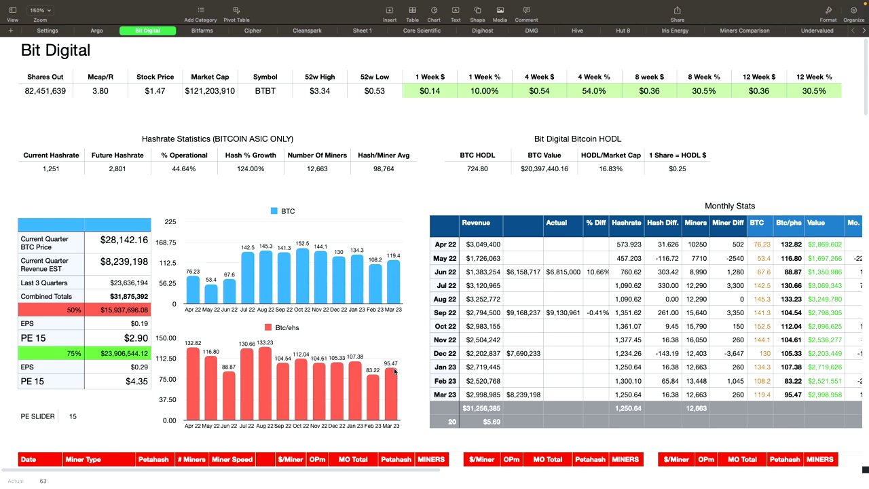
# Examine the Monthly Stats table and the Mar 23 miner breakdown, comparing its total revenue, petahash and miner counts with Feb 23
pyautogui.hscroll(10, 395, 370)
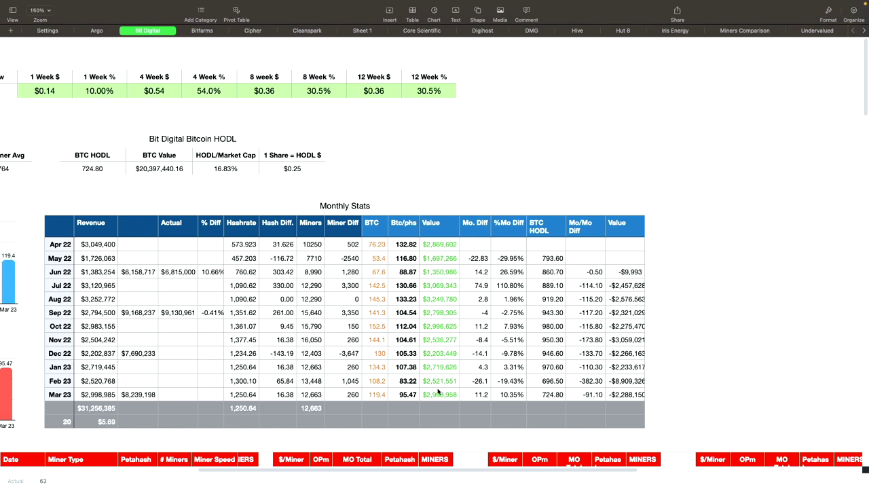
pyautogui.scroll(-5, 438, 392)
pyautogui.scroll(-3, 436, 392)
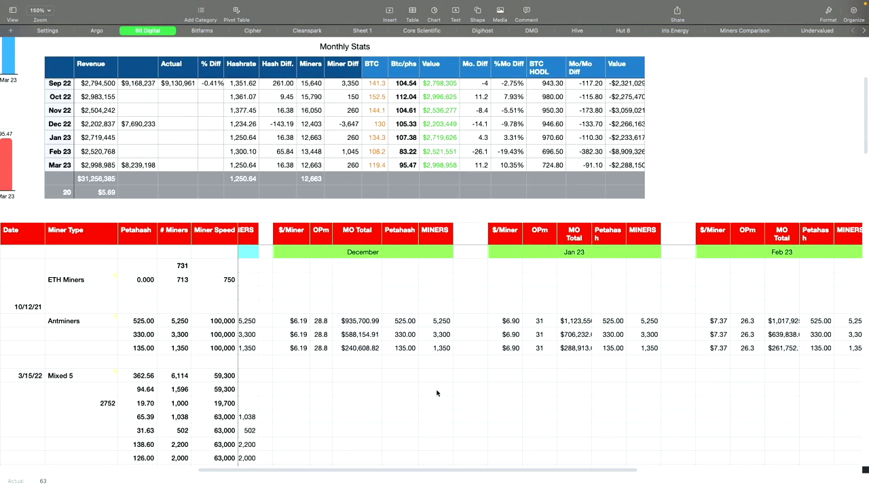
pyautogui.hscroll(5, 437, 393)
pyautogui.hscroll(6, 436, 392)
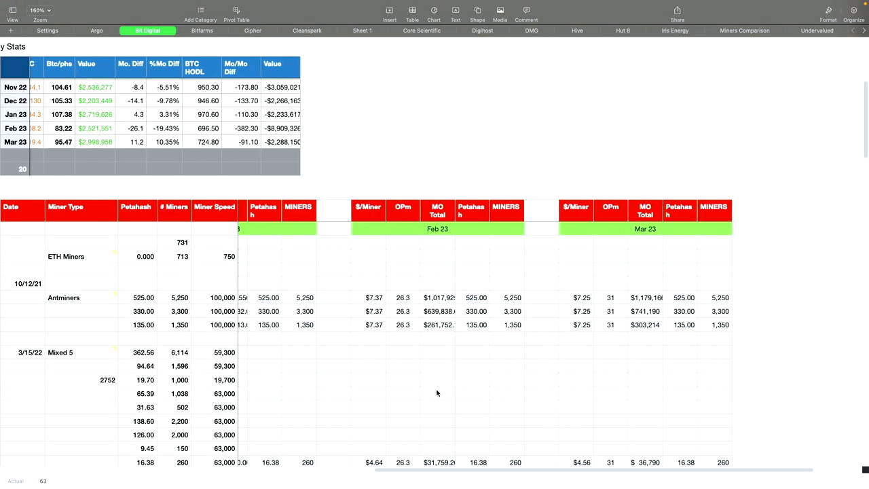
pyautogui.scroll(-4, 475, 397)
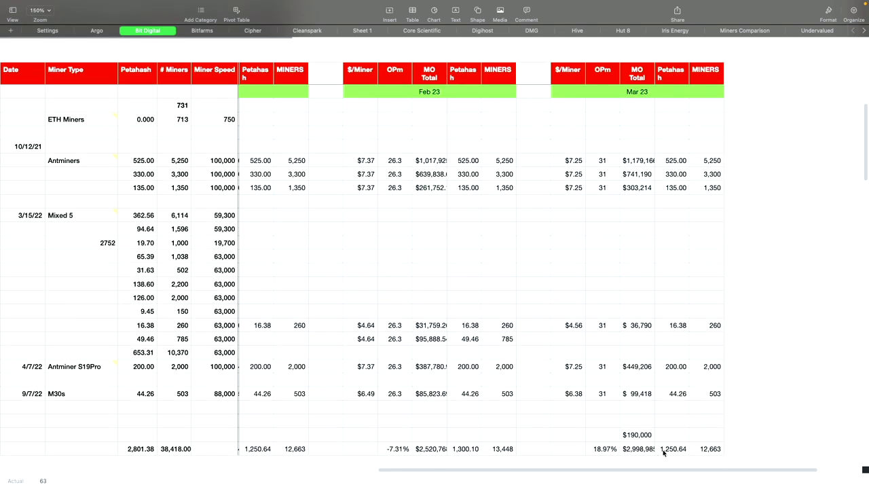
pyautogui.scroll(1, 663, 453)
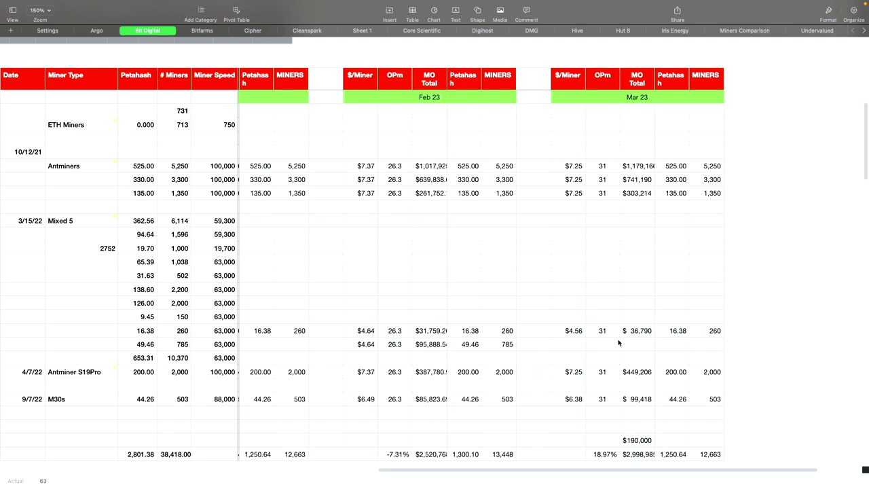
pyautogui.scroll(1, 635, 268)
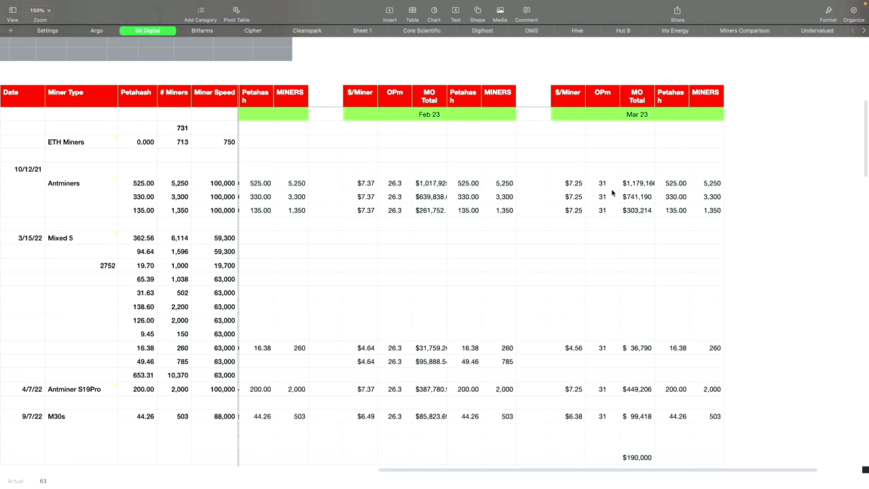
pyautogui.scroll(-1, 606, 201)
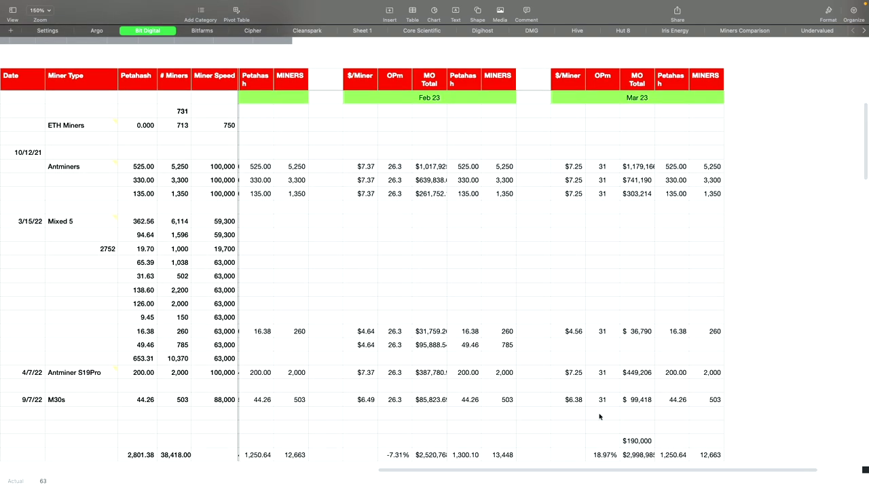
pyautogui.scroll(-3, 600, 416)
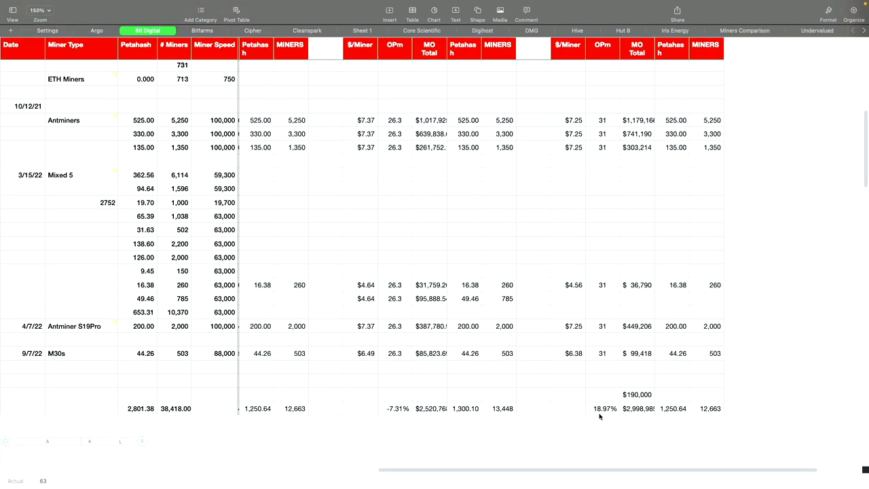
# Clear the $190,000 entry above the Mar 23 MO Total sum to compare the months, and enter $190,000 in it again
pyautogui.click(637, 397)
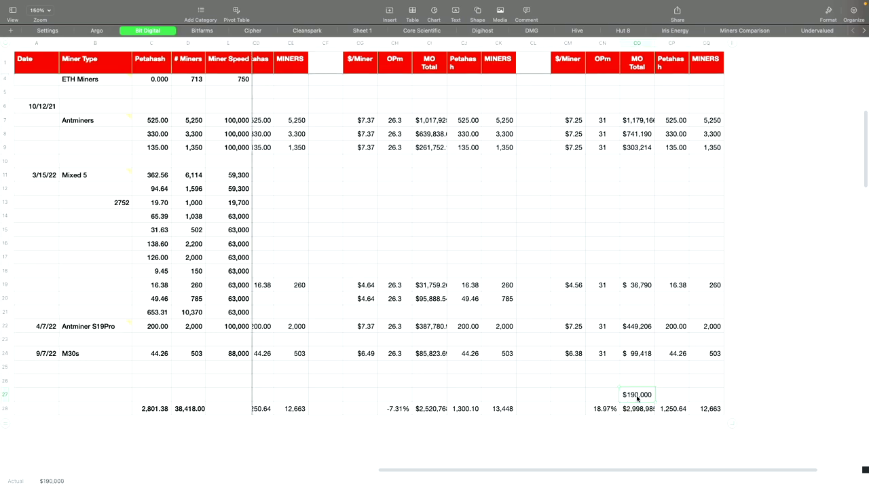
pyautogui.scroll(5, 475, 347)
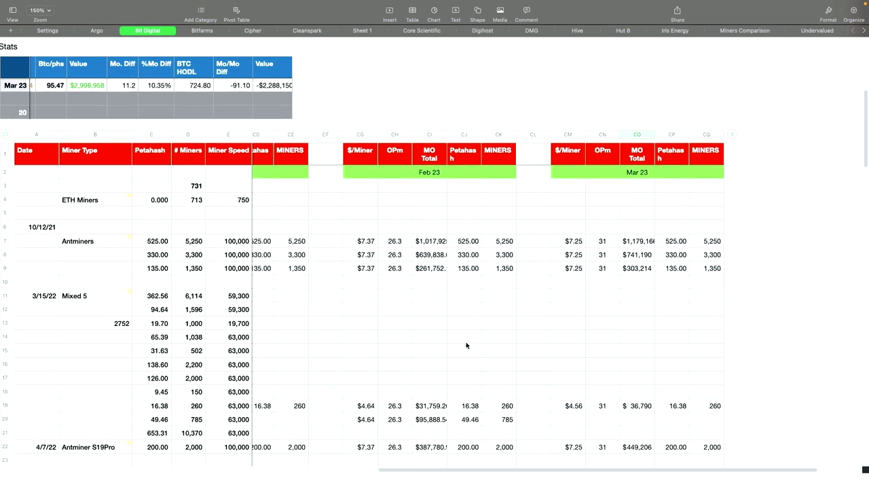
pyautogui.scroll(2, 467, 346)
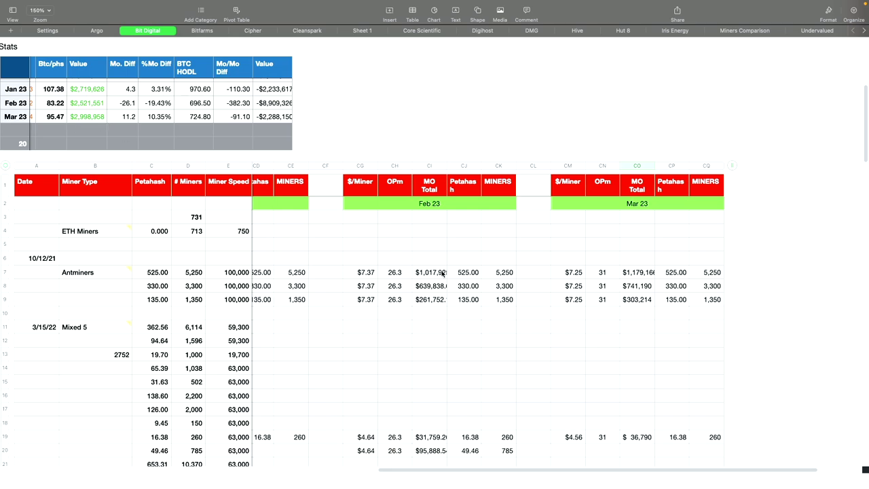
pyautogui.scroll(-3, 434, 272)
pyautogui.scroll(-1, 536, 332)
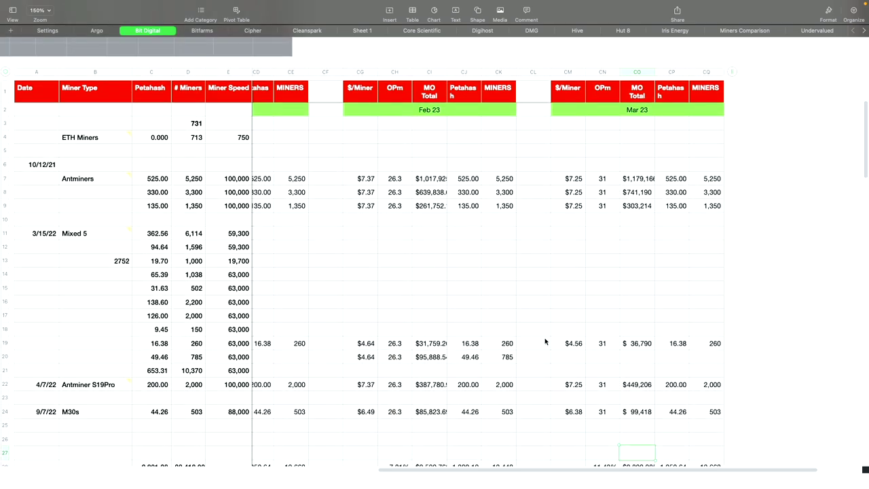
pyautogui.scroll(-1, 542, 340)
pyautogui.write('$190,000')
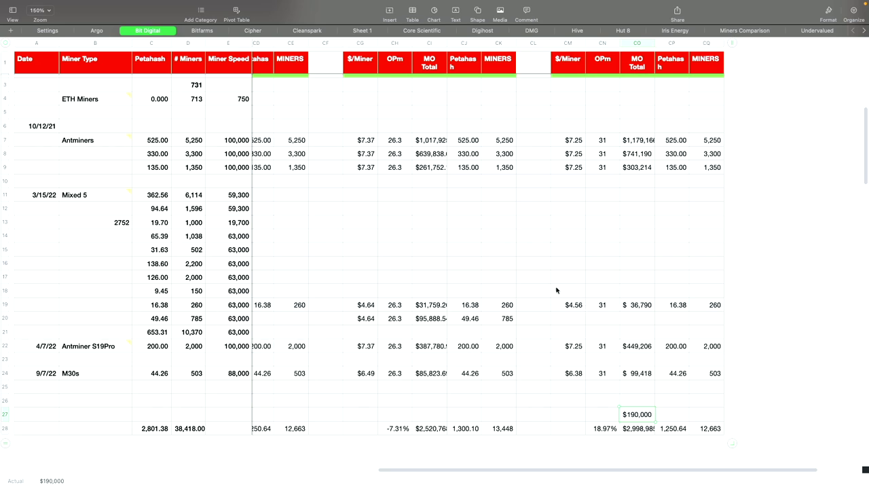
# Review the Institutions table of ownership, analyst ratings and price targets, and return to the Monthly Stats table
pyautogui.scroll(-7, 340, 318)
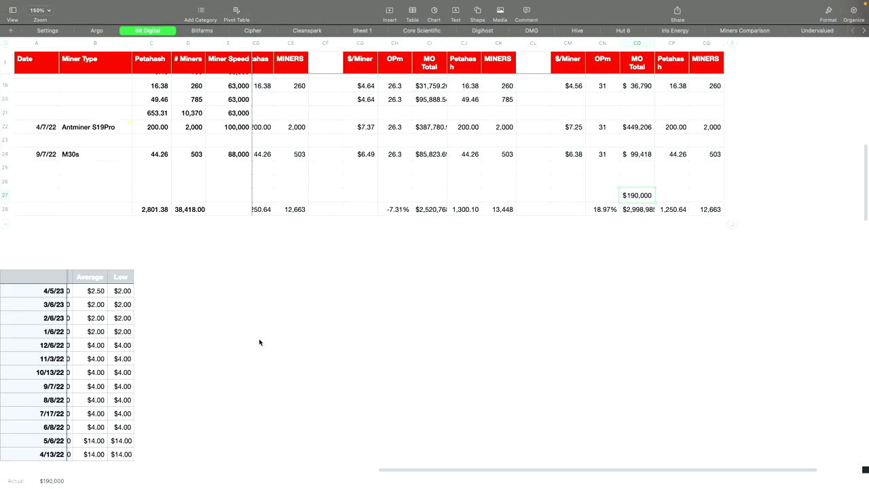
pyautogui.hscroll(-5, 273, 334)
pyautogui.hscroll(-5, 244, 324)
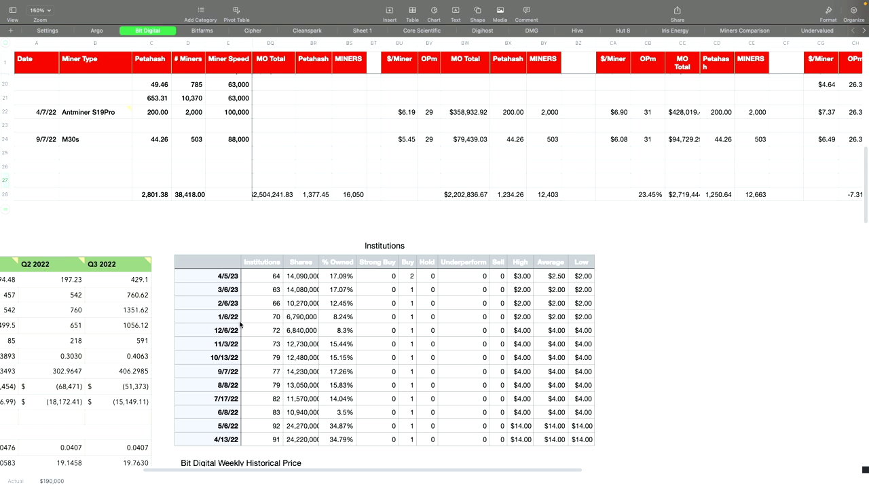
pyautogui.scroll(10, 140, 253)
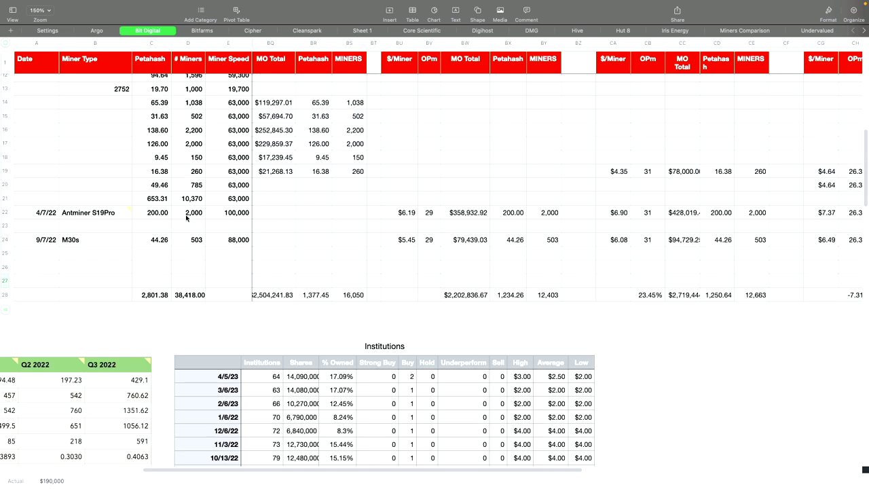
pyautogui.scroll(6, 186, 217)
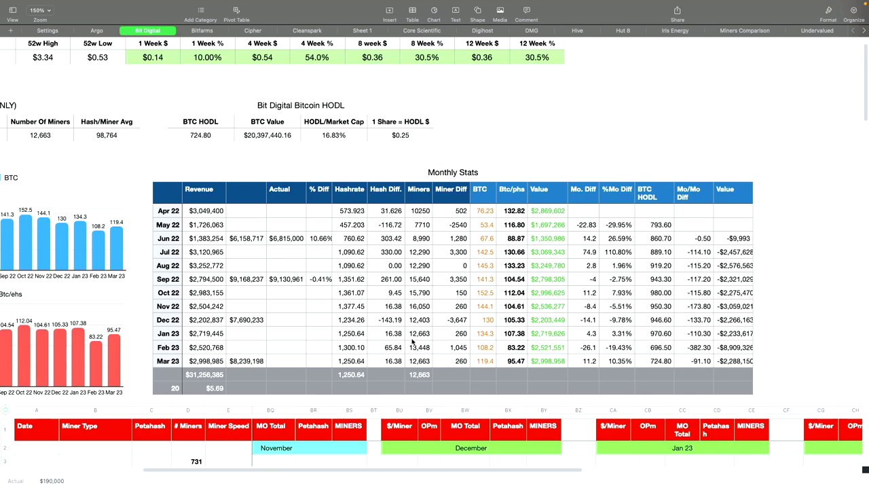
# Set the PE SLIDER value to 10 to recalculate the share price estimates for both earnings scenarios
pyautogui.hscroll(-6, 271, 304)
pyautogui.hscroll(-2, 207, 296)
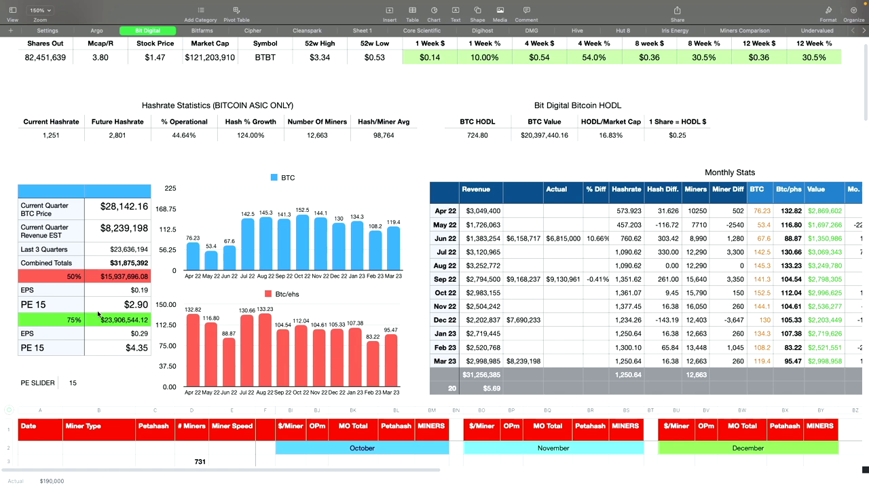
pyautogui.click(72, 382)
pyautogui.write('12')
pyautogui.press('Return')
pyautogui.click(87, 389)
pyautogui.click(87, 389)
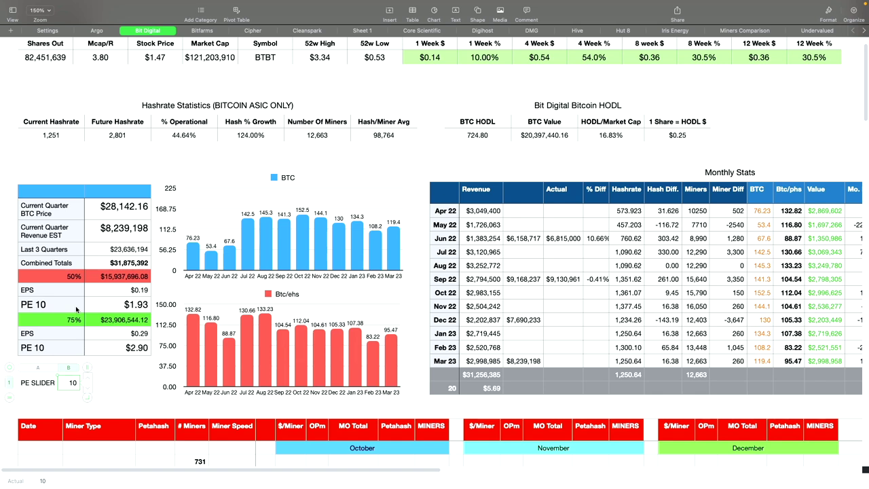